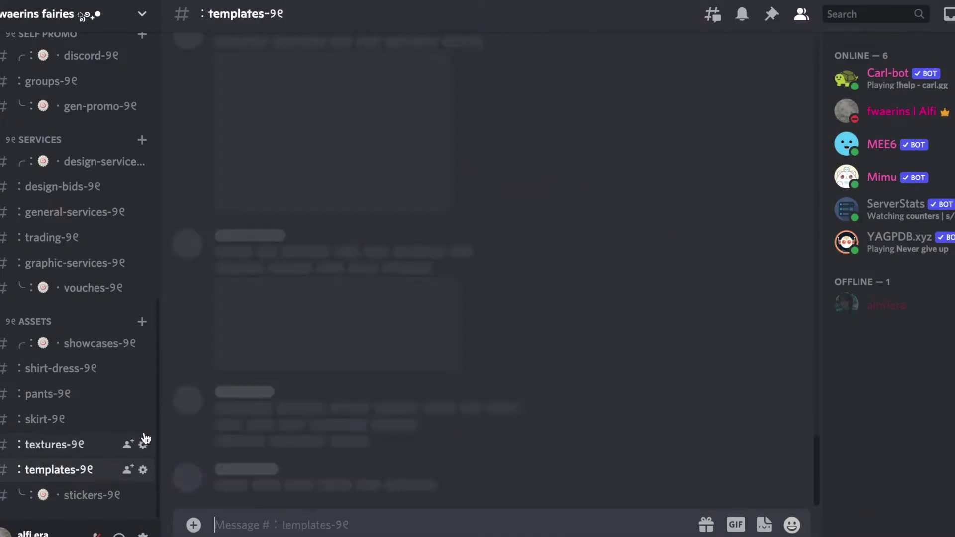
scroll(447, 347, "up", 5)
scroll(445, 343, "down", 1)
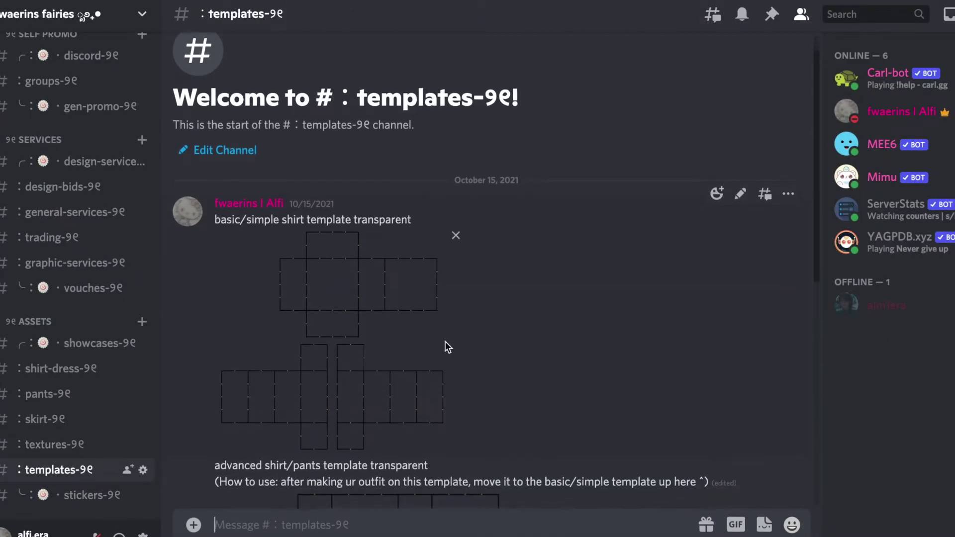
scroll(291, 291, "down", 2)
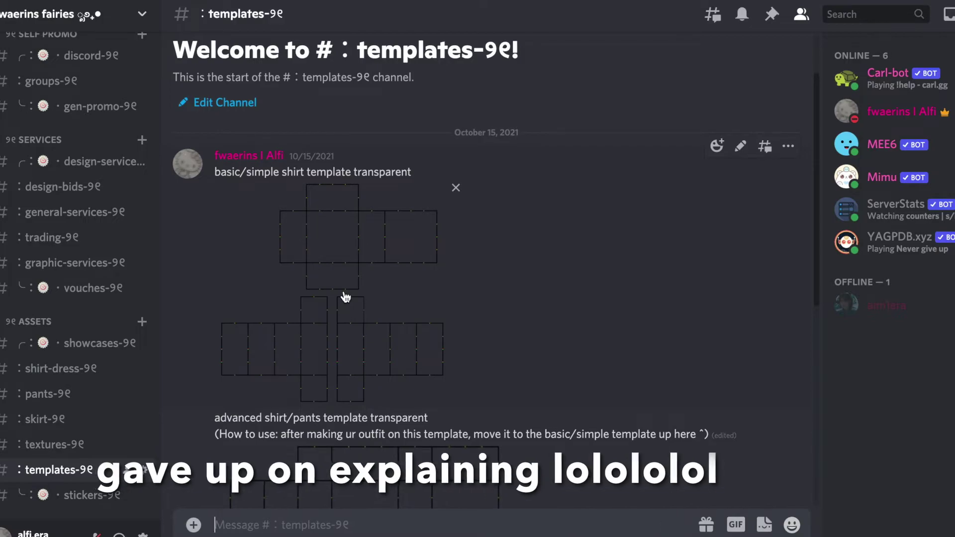
Step: Save the full-size basic shirt template image from Chrome to the computer
left_click(345, 298)
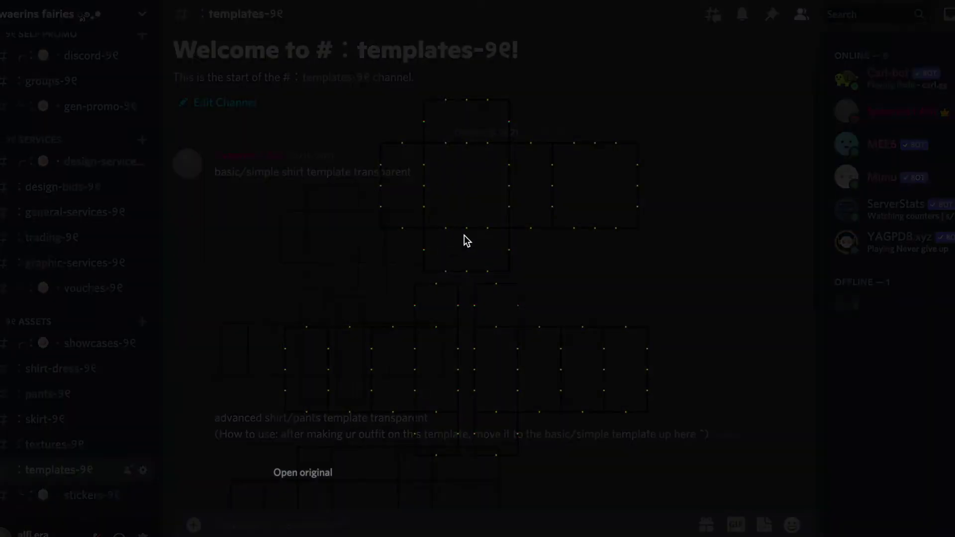
right_click(442, 216)
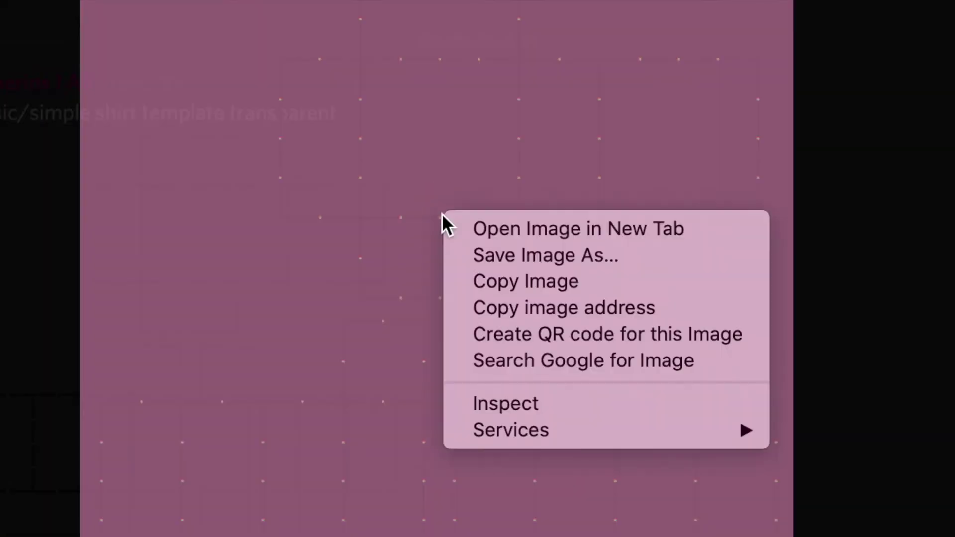
left_click(476, 255)
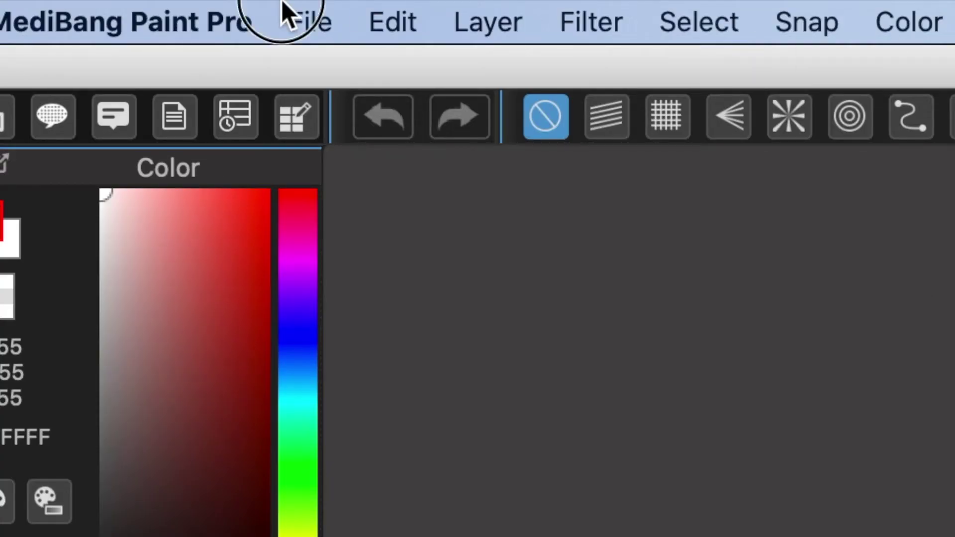
left_click(290, 23)
Step: Paste the shirt template onto a new blank canvas and close the separate image0_19.png file
left_click(312, 67)
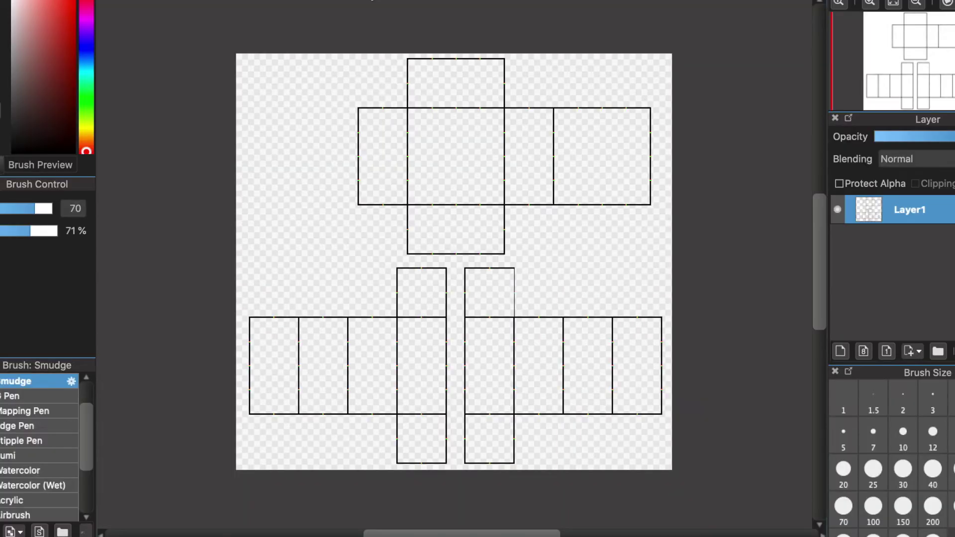
left_click(479, 143)
key("ctrl+v")
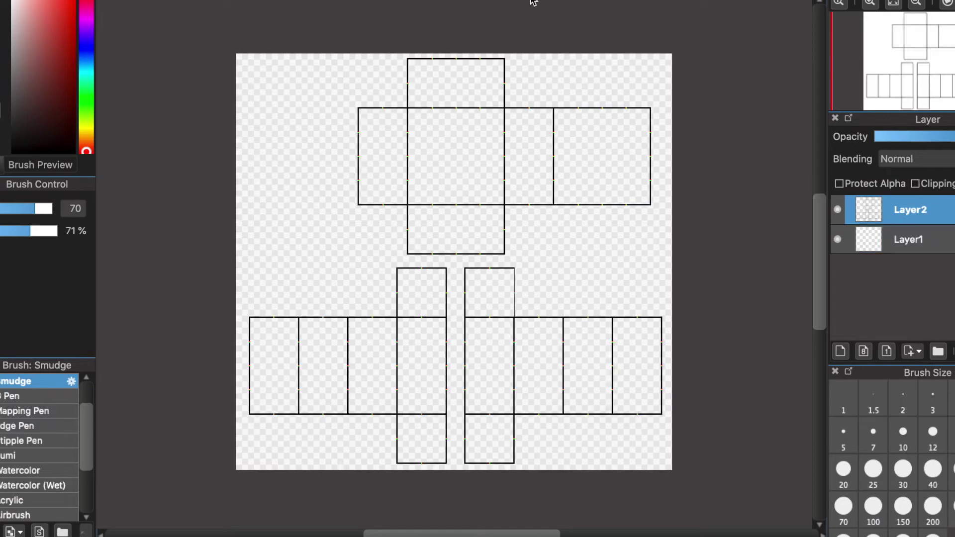
right_click(408, 113)
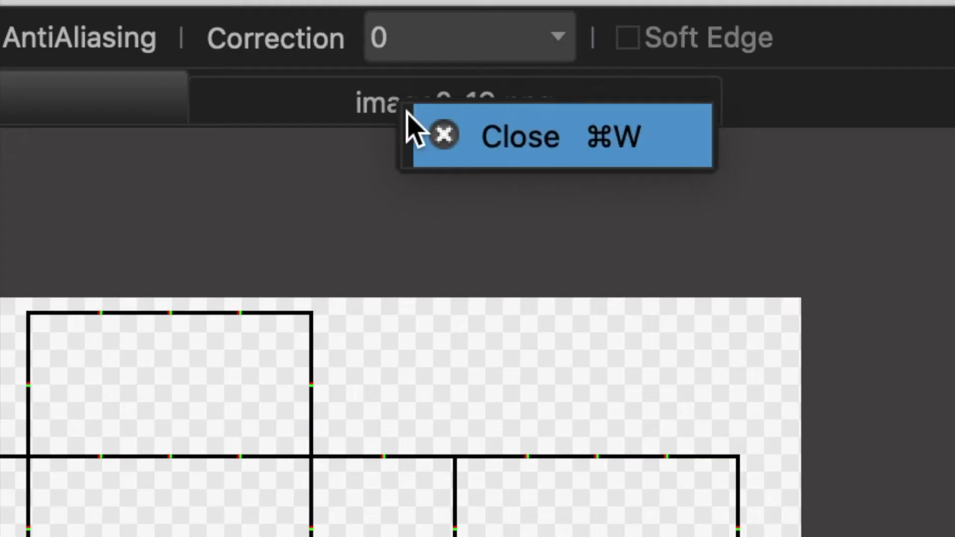
left_click(418, 131)
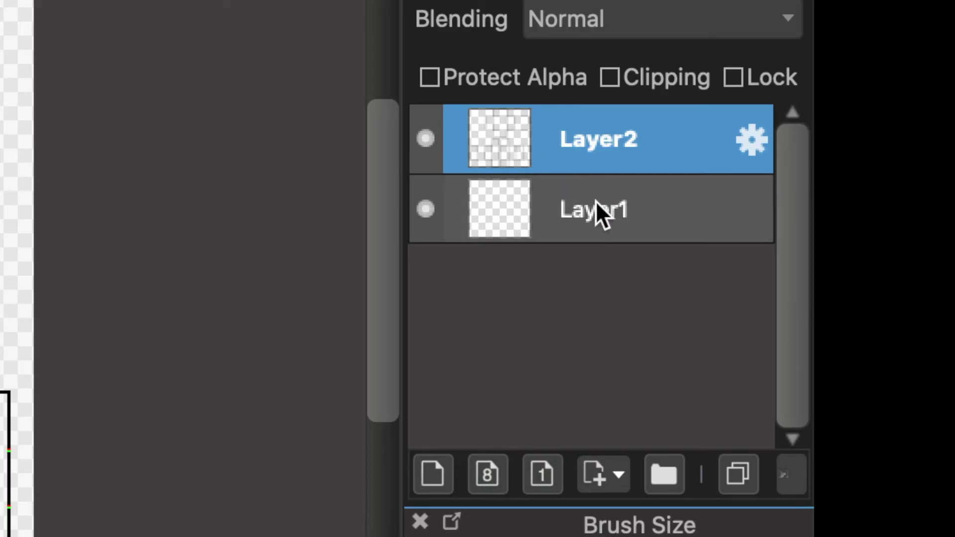
Step: Fill Layer1 pink around the template boxes with the paint bucket
left_click(909, 239)
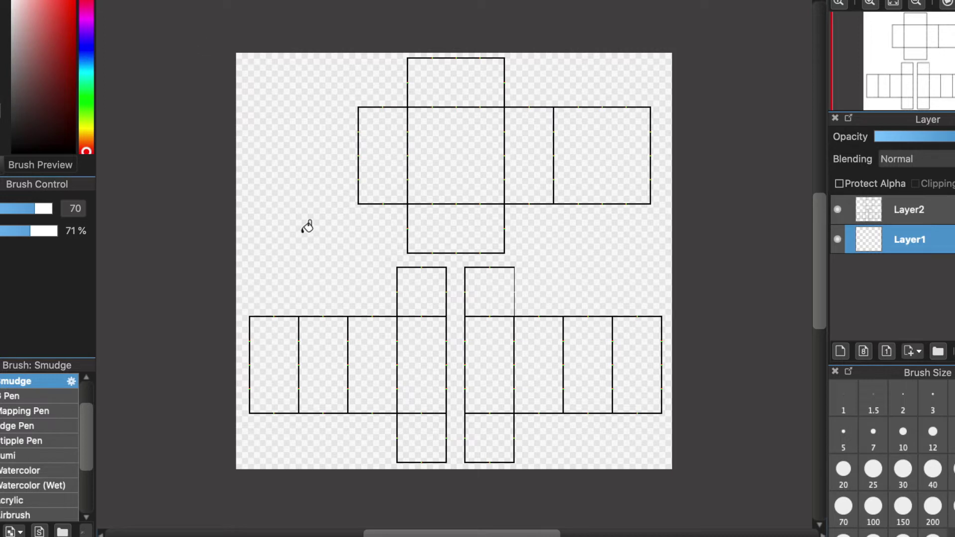
left_click(307, 225)
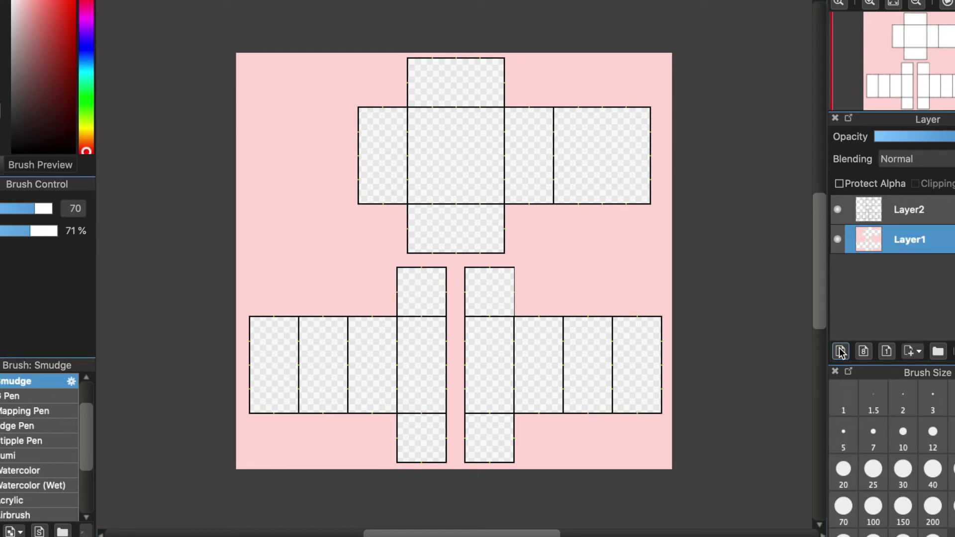
left_click(223, 532)
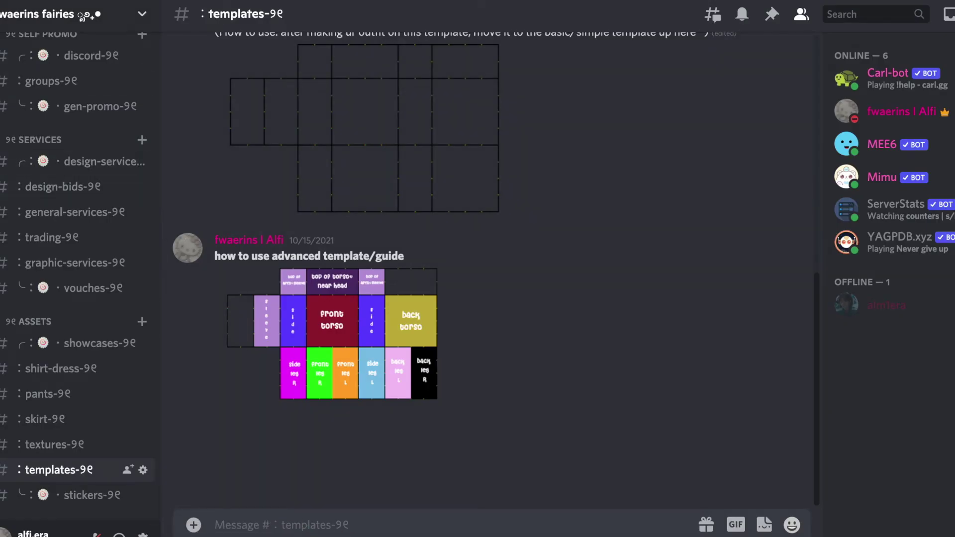
Step: Open a new Chrome tab to look for a pink photo
key("ctrl+t")
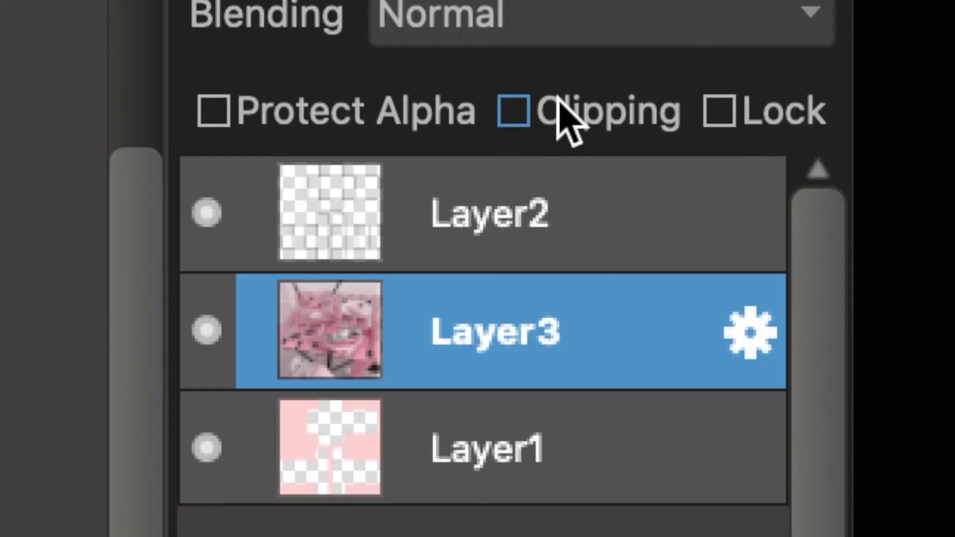
Step: Clip Layer3's photo to Layer1, then nudge and scale it to cover the canvas
left_click(565, 117)
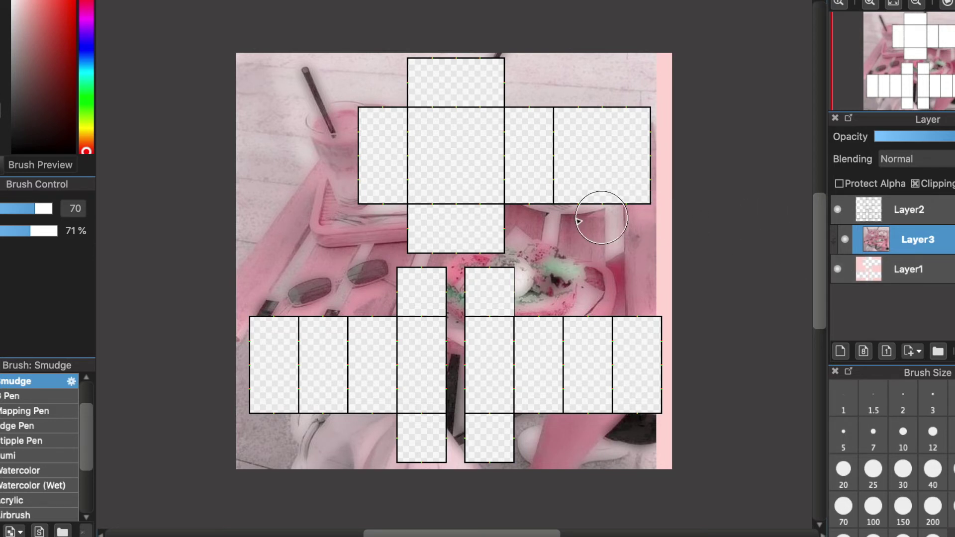
key("ctrl+t")
mouse_move(446, 252)
left_mouse_down()
mouse_move(454, 239)
mouse_move(457, 247)
left_mouse_up()
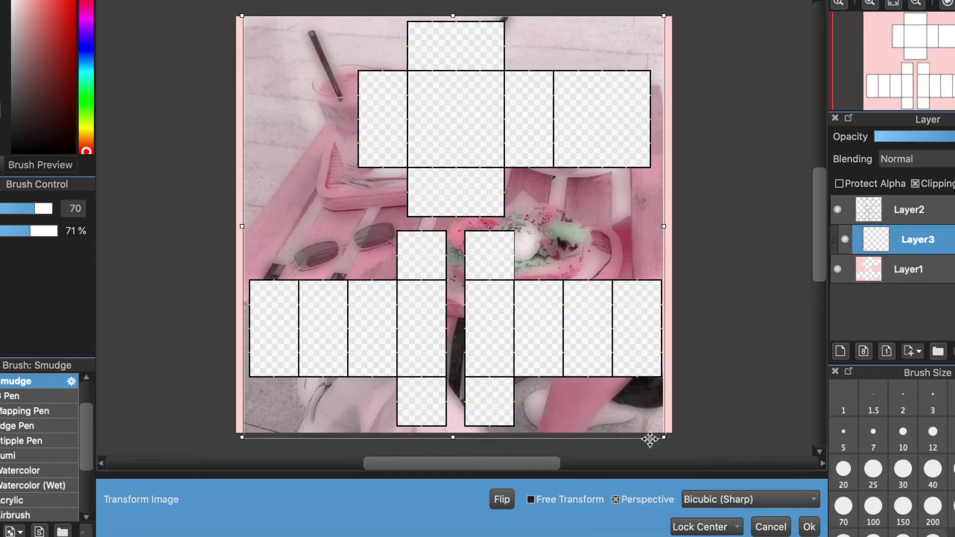
left_click_drag(663, 436, 686, 442)
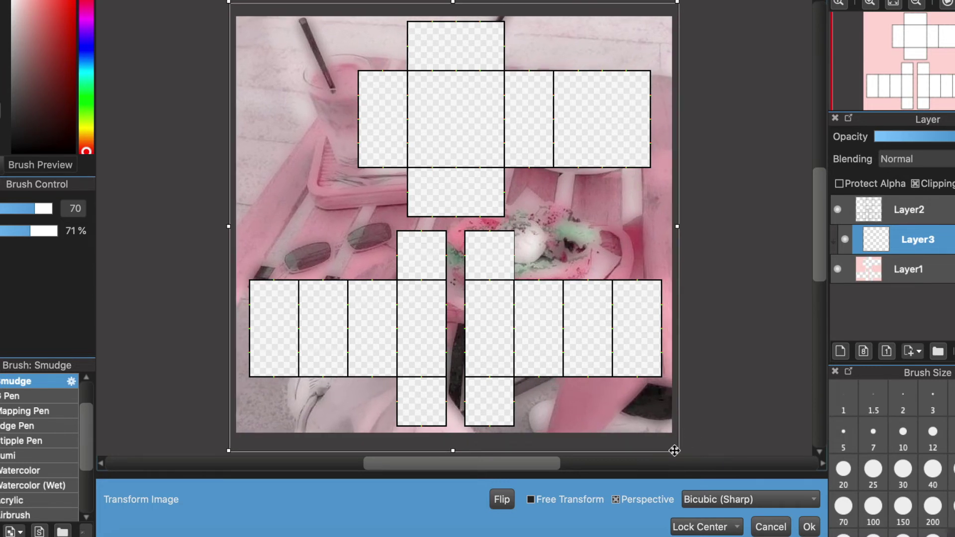
key("Return")
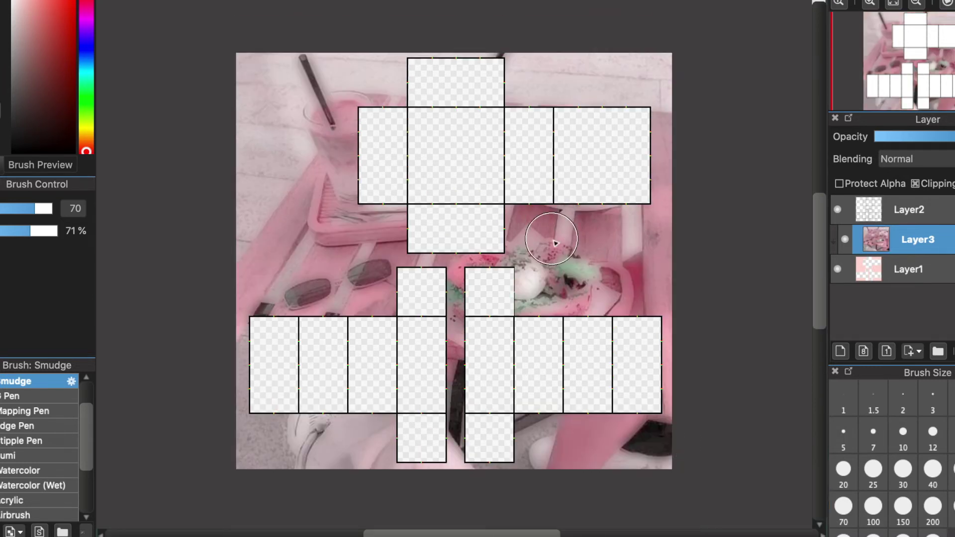